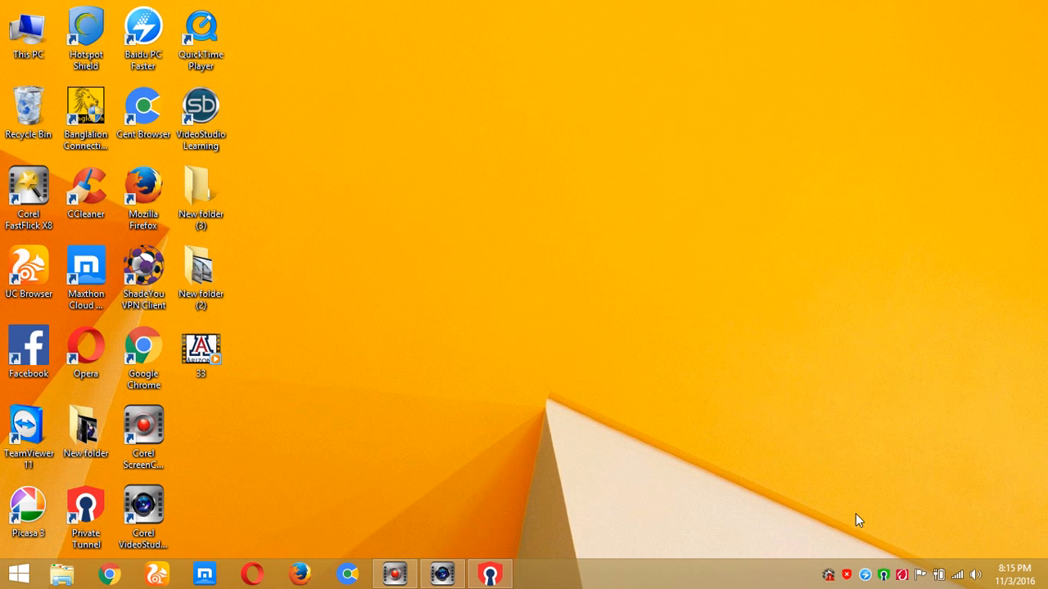
- Check the VPN connection's region and IP in the PrivateTunnel window, and minimize it
{"action": "left_click", "coordinate": [883, 574]}
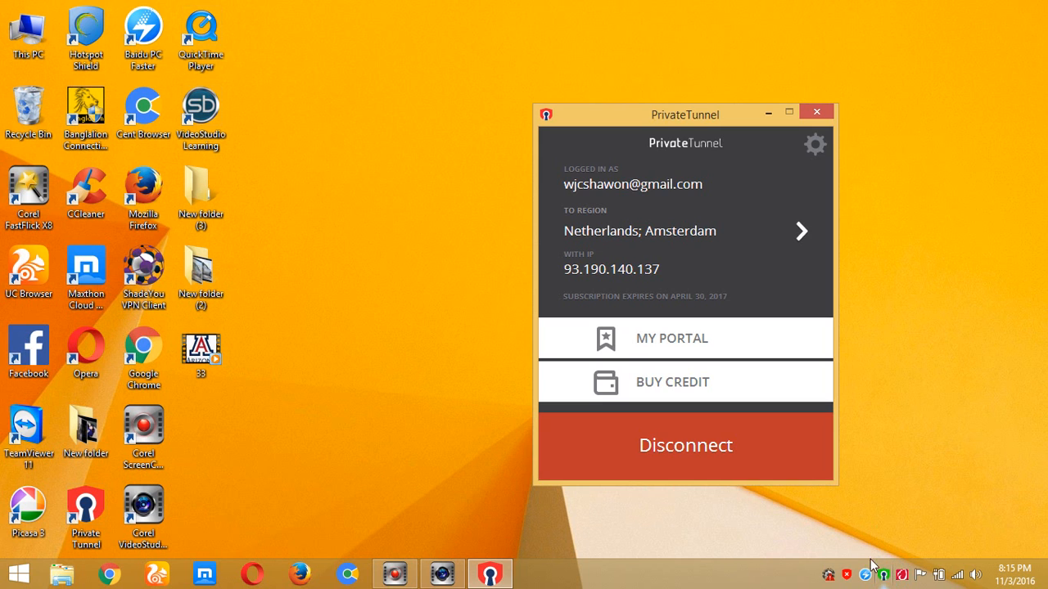
{"action": "left_click", "coordinate": [372, 309]}
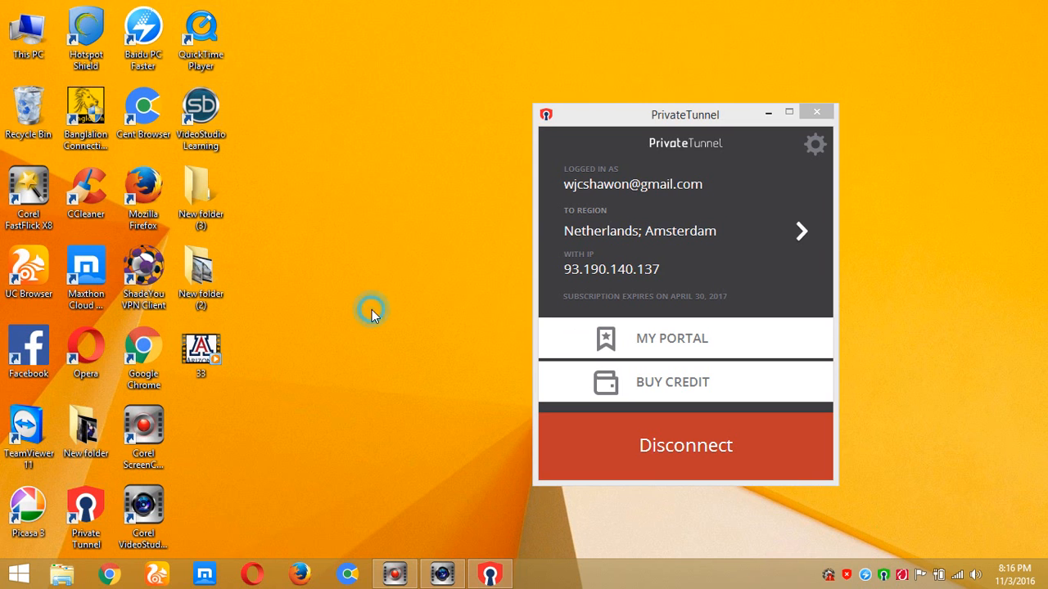
{"action": "left_click", "coordinate": [768, 112]}
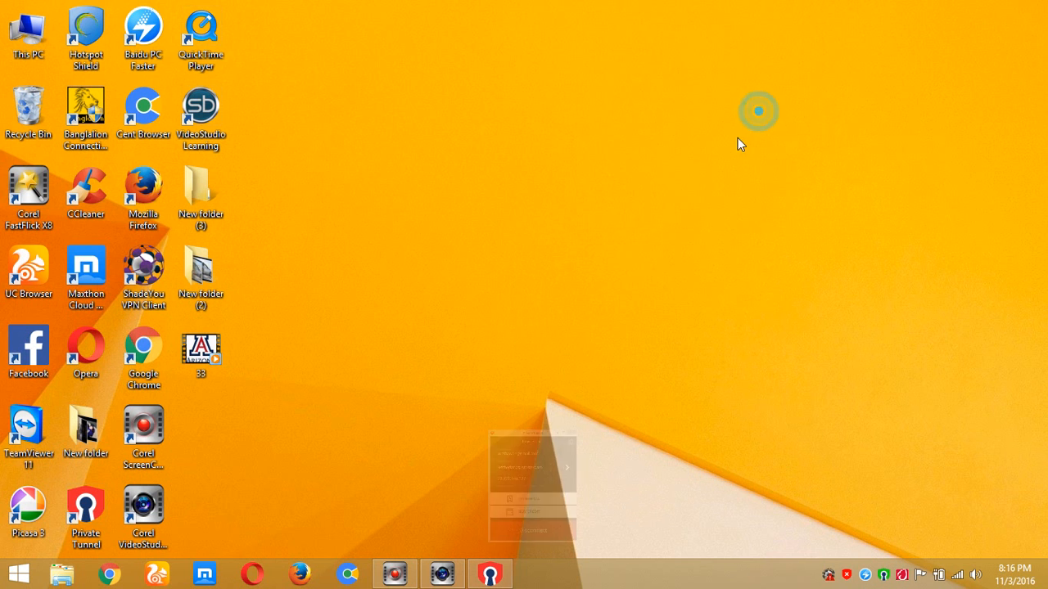
- Open whoer.net in Google Chrome and display the details behind the anonymity score
{"action": "left_click", "coordinate": [115, 577]}
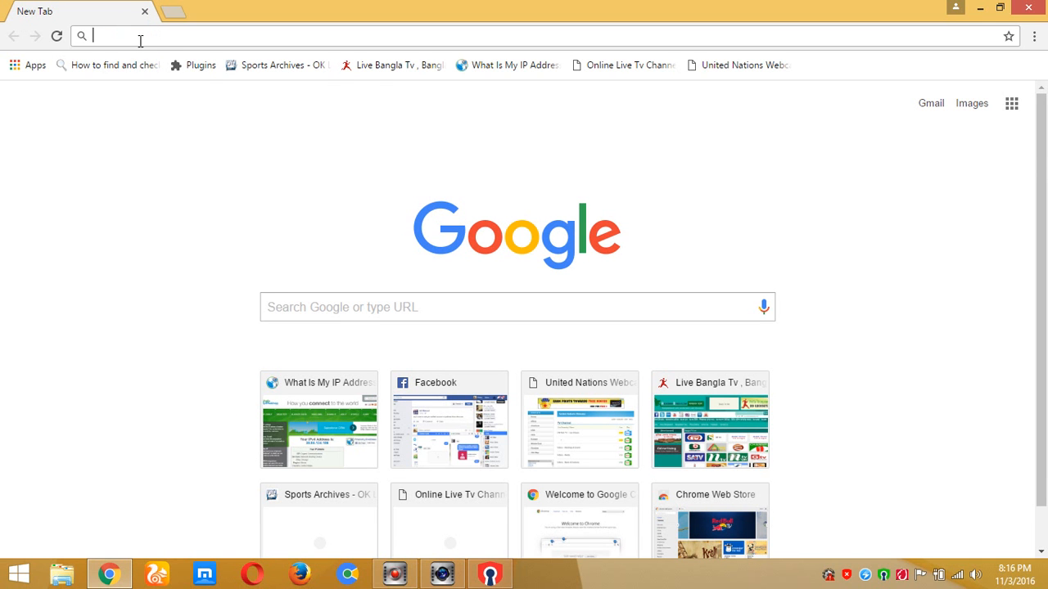
{"action": "type", "text": "whoer.n"}
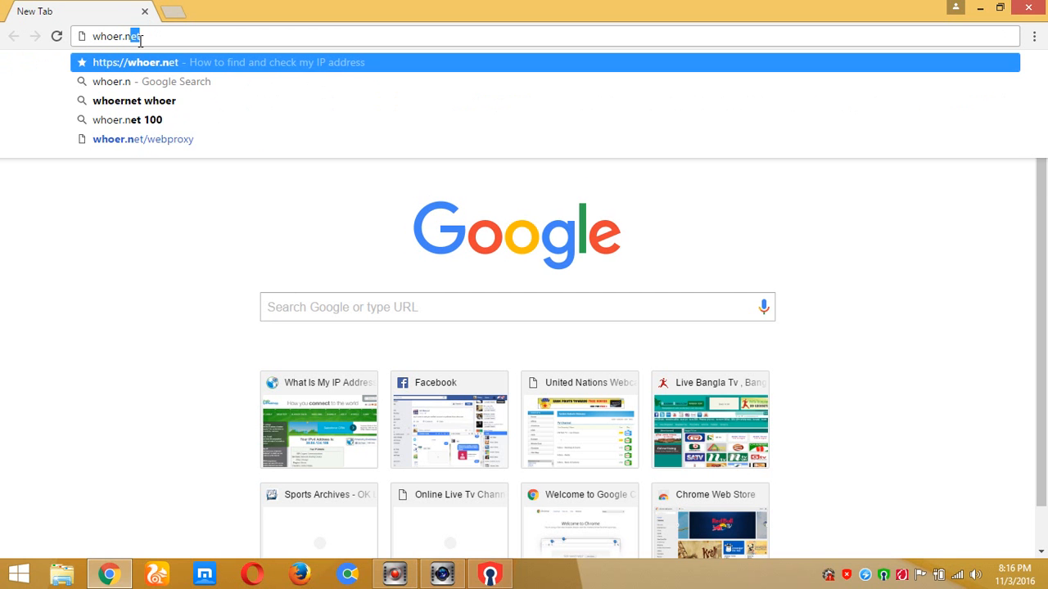
{"action": "type", "text": "et"}
{"action": "key", "text": "Return"}
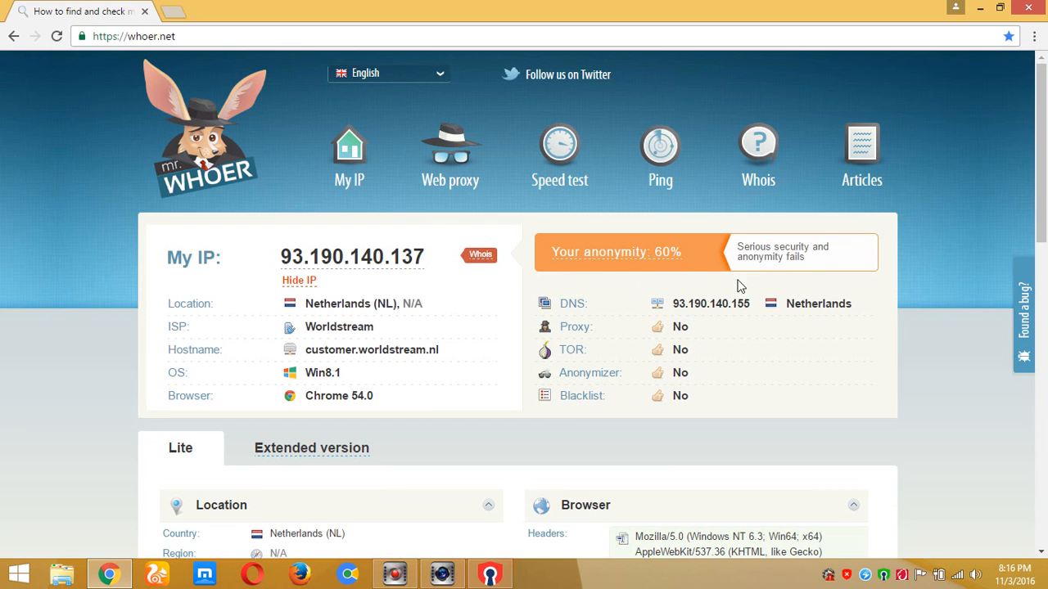
{"action": "left_click", "coordinate": [637, 260]}
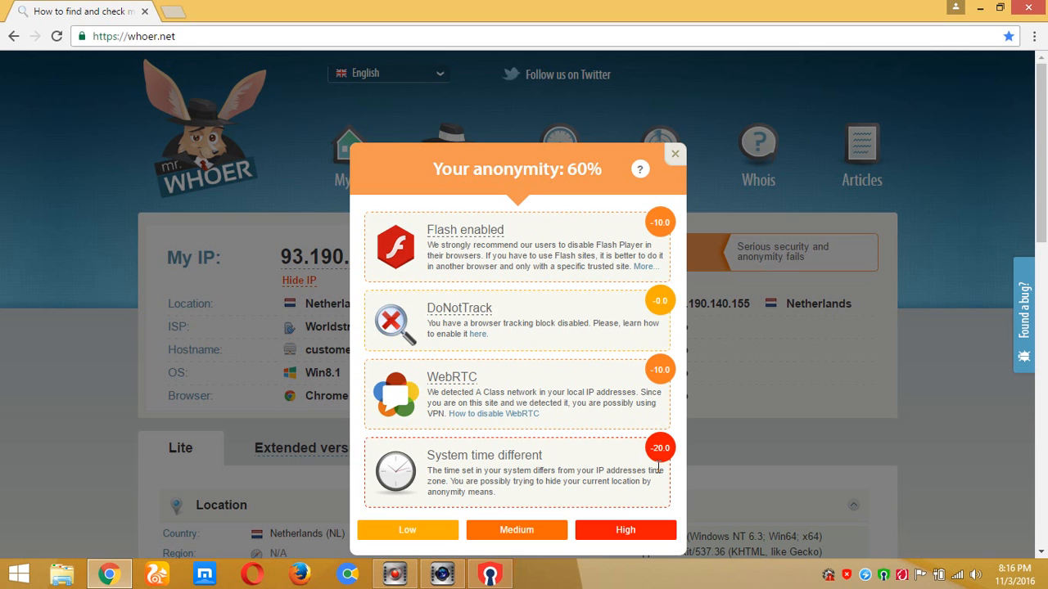
- Open the Flash enabled warning's article and read the instructions for disabling Flash in Chrome
{"action": "left_click", "coordinate": [463, 235]}
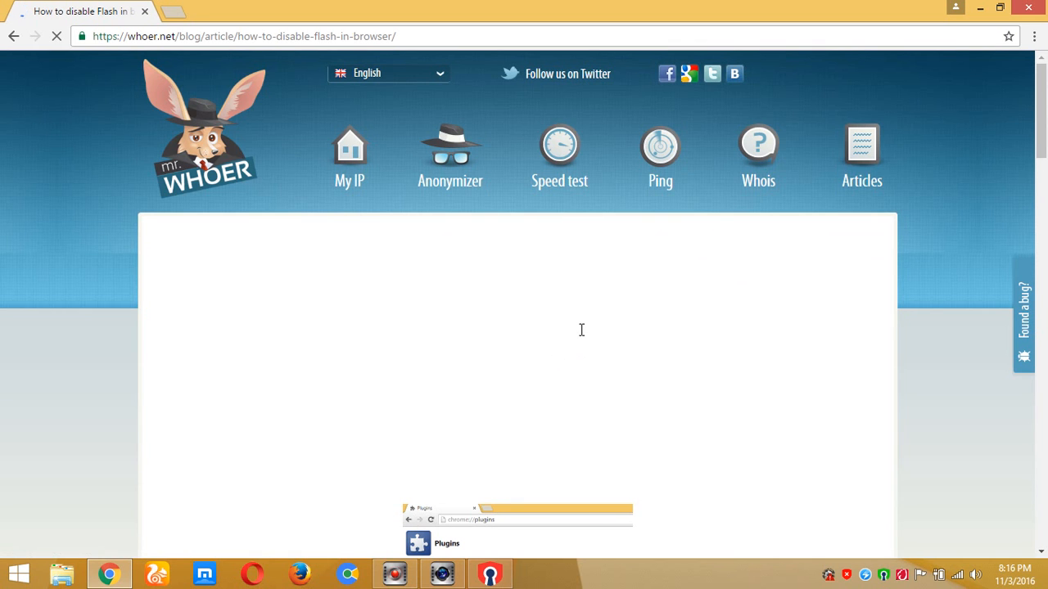
{"action": "scroll", "coordinate": [580, 329], "scroll_direction": "down", "scroll_amount": 2}
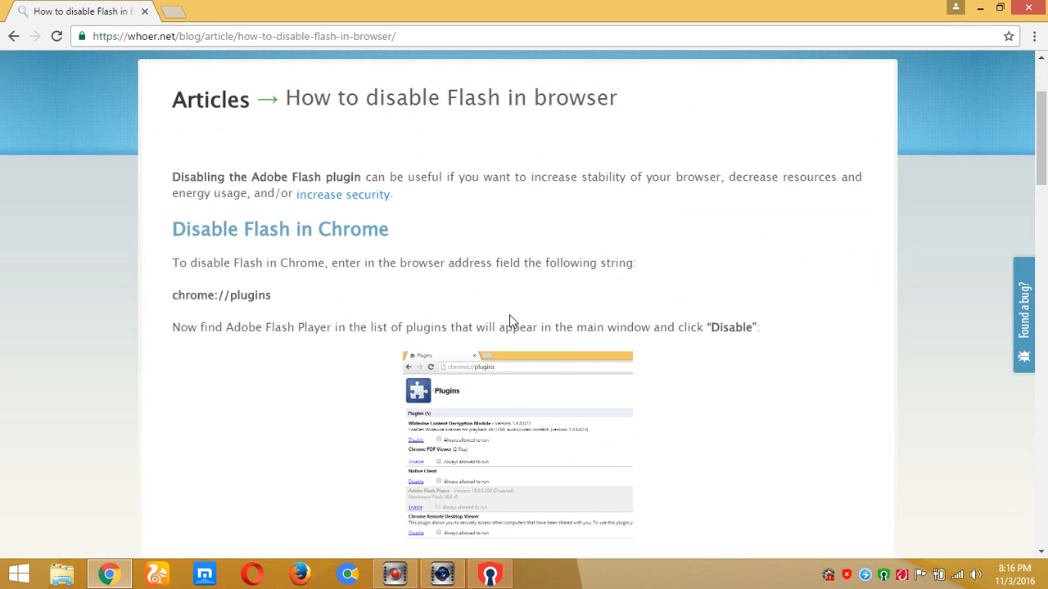
{"action": "scroll", "coordinate": [517, 248], "scroll_direction": "down", "scroll_amount": 2}
{"action": "scroll", "coordinate": [518, 250], "scroll_direction": "up", "scroll_amount": 2}
- Copy the chrome://plugins address from the article and load it in the browser
{"action": "left_click_drag", "start_coordinate": [283, 295], "coordinate": [170, 292]}
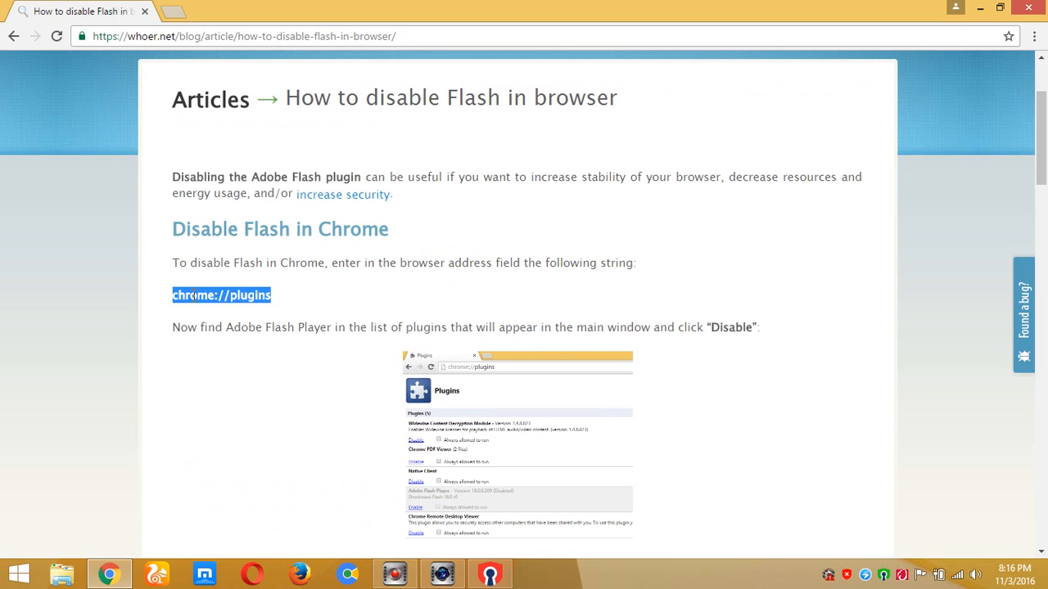
{"action": "right_click", "coordinate": [194, 295]}
{"action": "left_click", "coordinate": [243, 309]}
{"action": "left_click", "coordinate": [408, 37]}
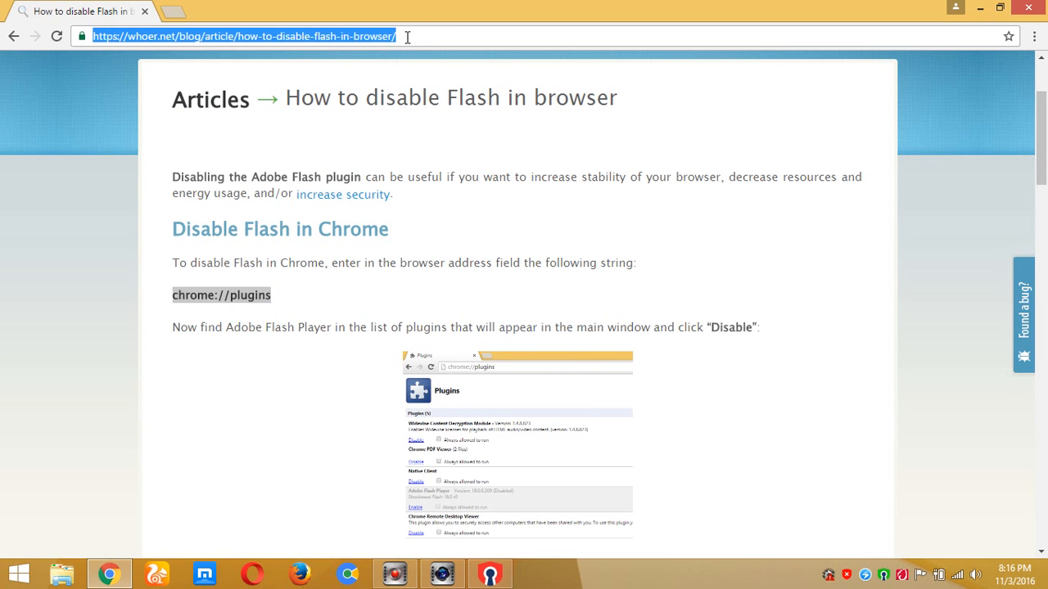
{"action": "key", "text": "BackSpace"}
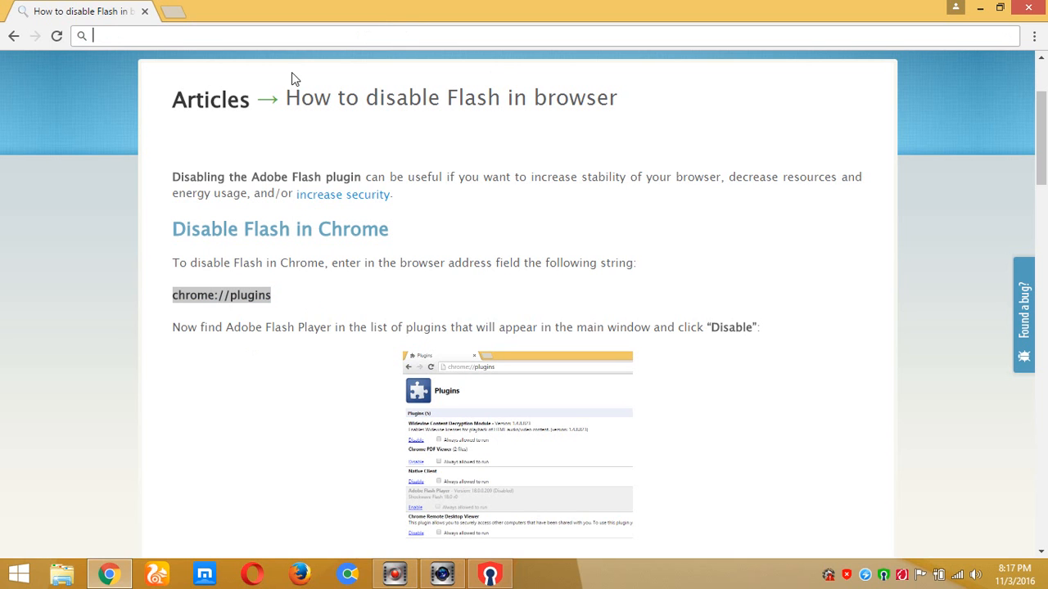
{"action": "right_click", "coordinate": [181, 35]}
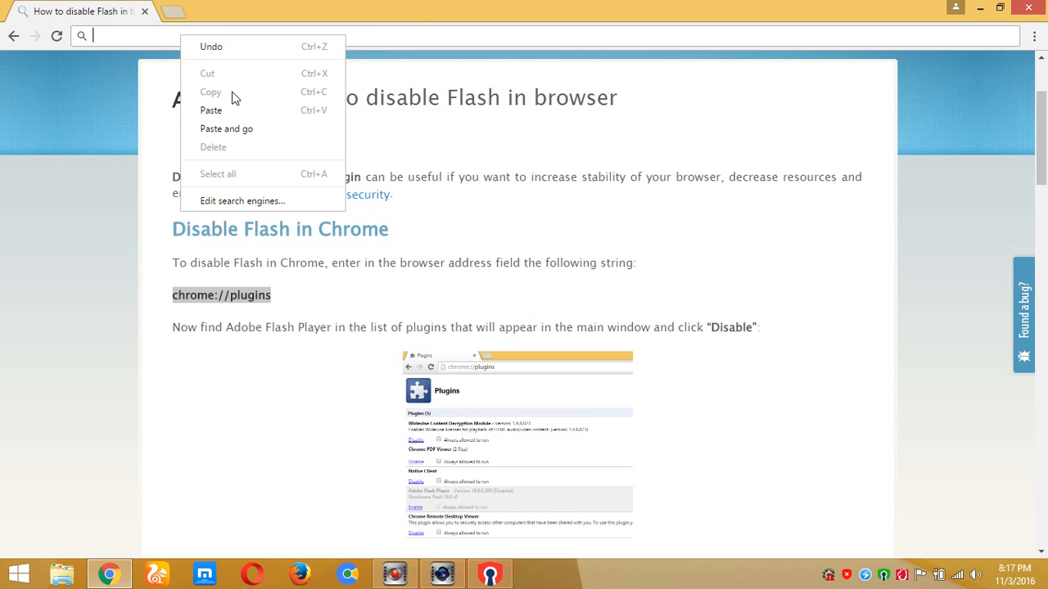
{"action": "left_click", "coordinate": [234, 128]}
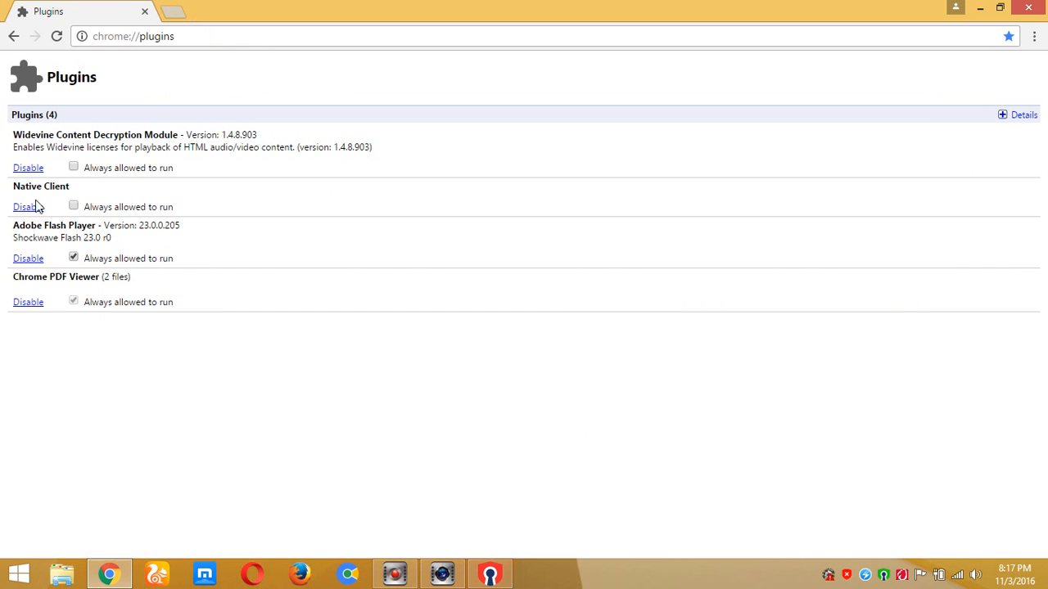
- Disable the Widevine Content Decryption Module, Native Client, Adobe Flash Player and Chrome PDF Viewer plugins
{"action": "left_click", "coordinate": [28, 168]}
{"action": "left_click", "coordinate": [28, 207]}
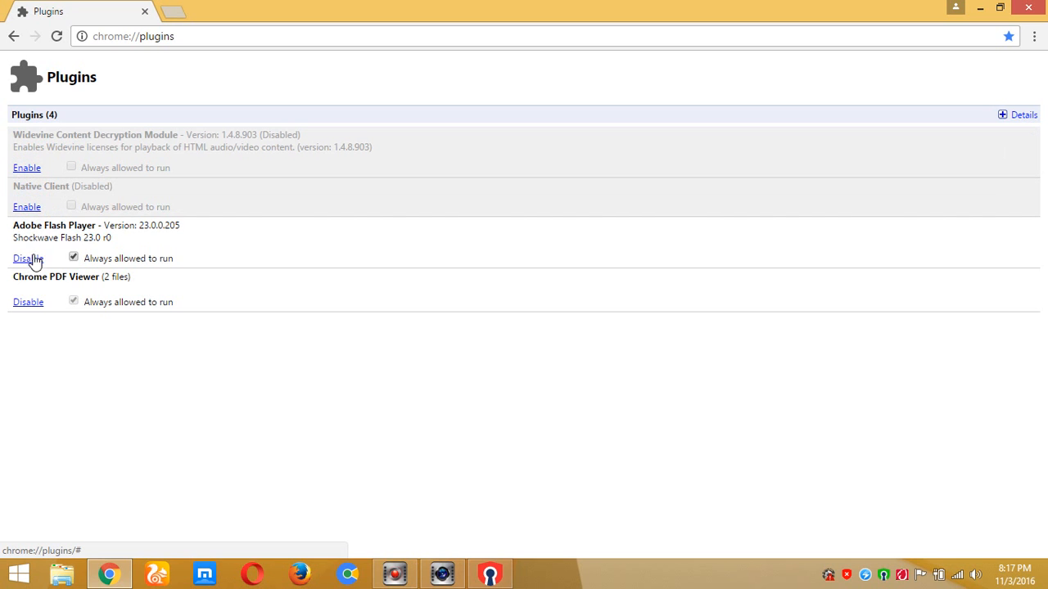
{"action": "left_click", "coordinate": [28, 258]}
{"action": "left_click", "coordinate": [28, 303]}
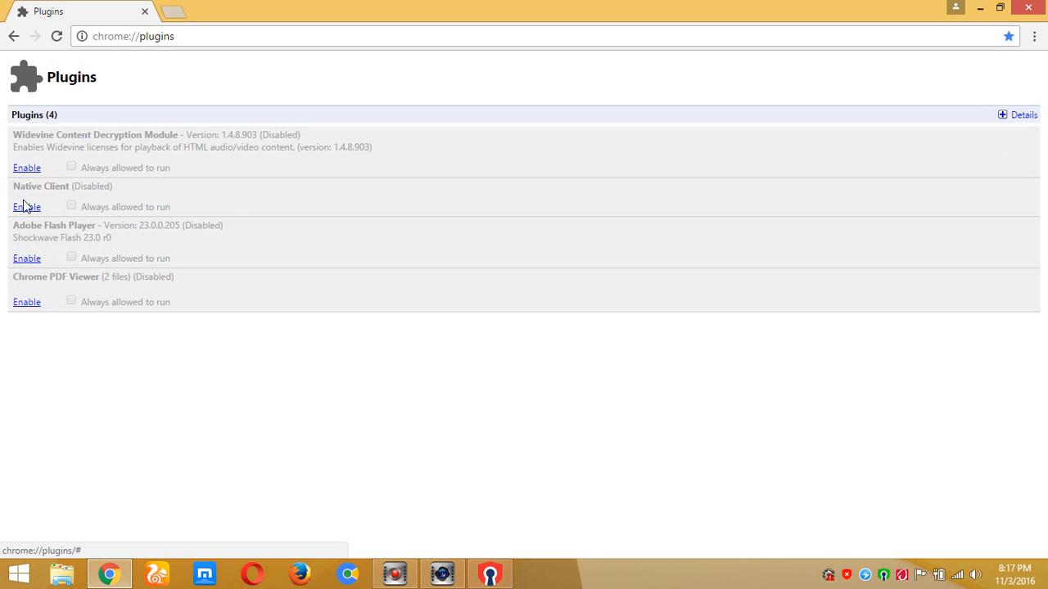
- Return to the whoer.net main page and review the remaining issues in the anonymity details
{"action": "left_click", "coordinate": [14, 37]}
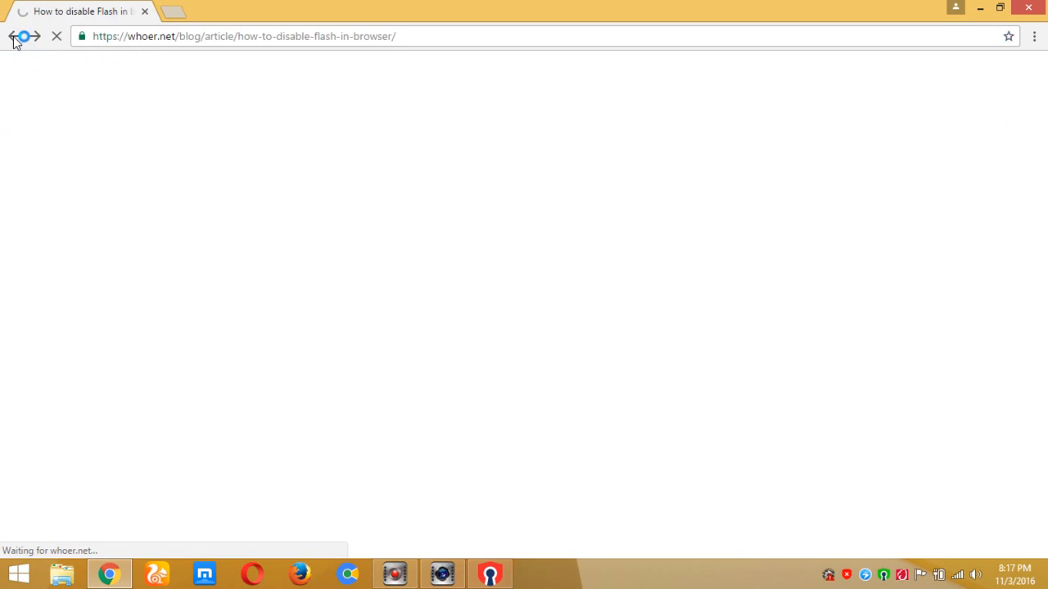
{"action": "left_click", "coordinate": [14, 37]}
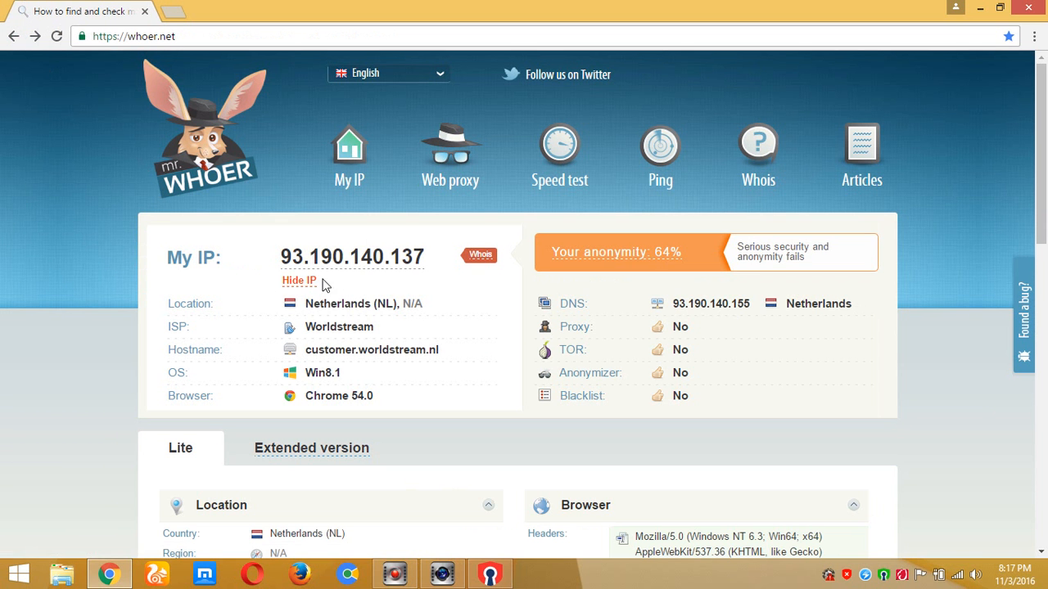
{"action": "left_click", "coordinate": [639, 260]}
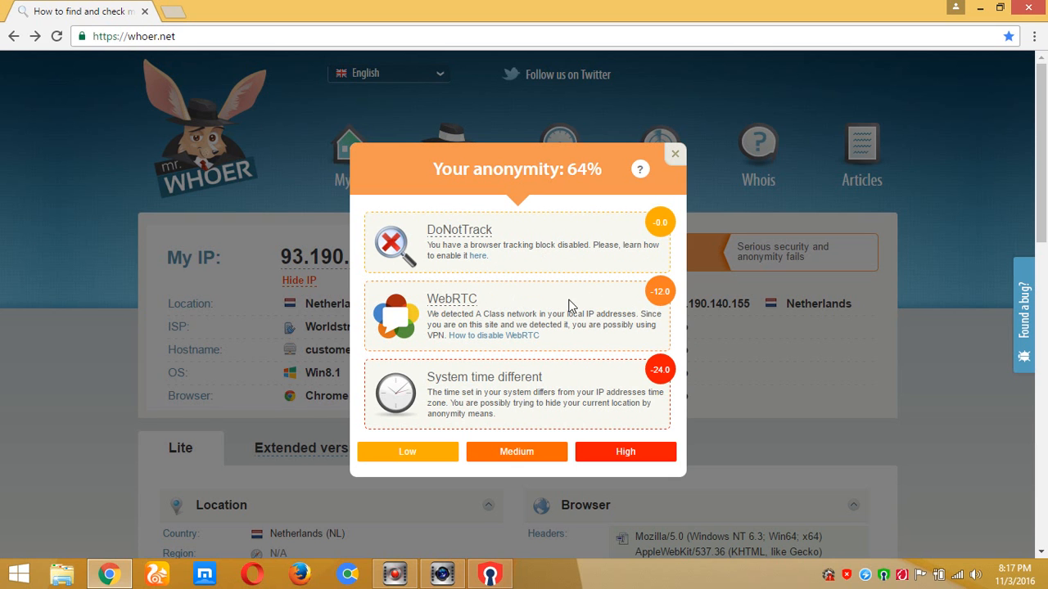
{"action": "left_click", "coordinate": [781, 334]}
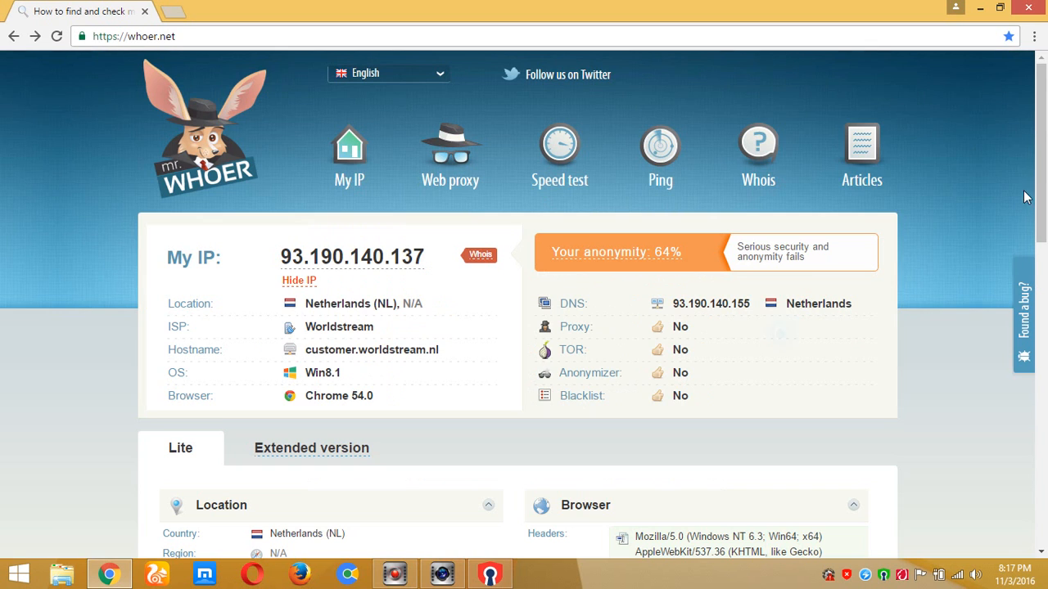
- Open Chrome's extensions page and go to the Chrome Web Store to get more extensions
{"action": "left_click", "coordinate": [1034, 37]}
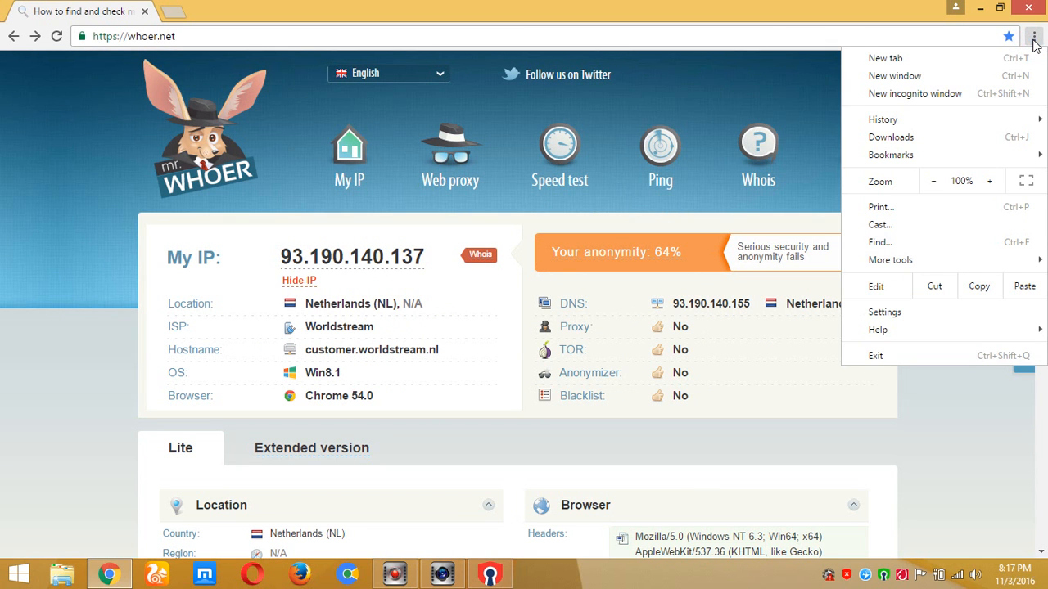
{"action": "left_click", "coordinate": [893, 315]}
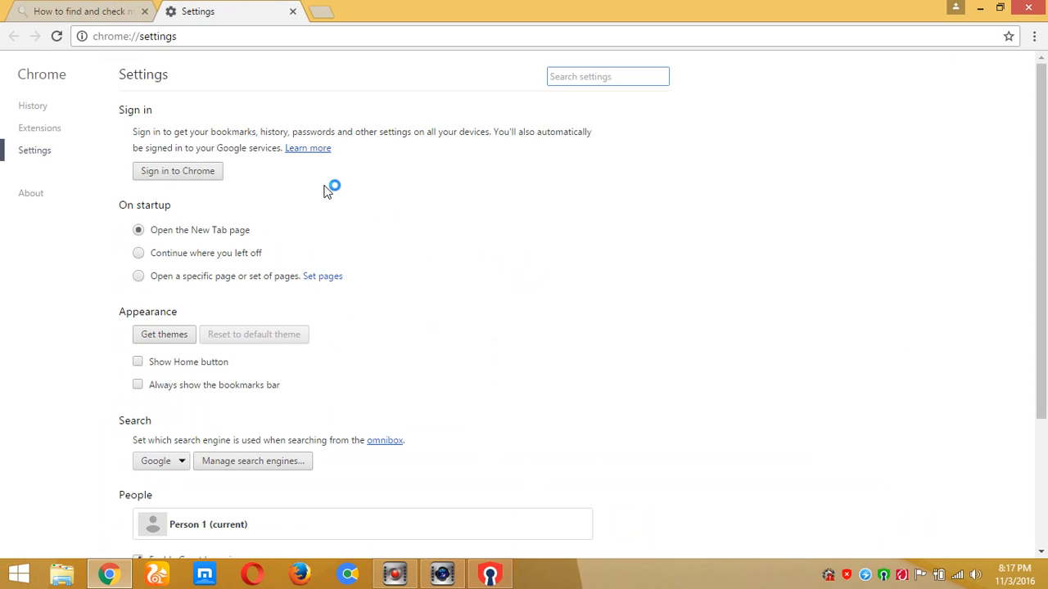
{"action": "left_click", "coordinate": [28, 128]}
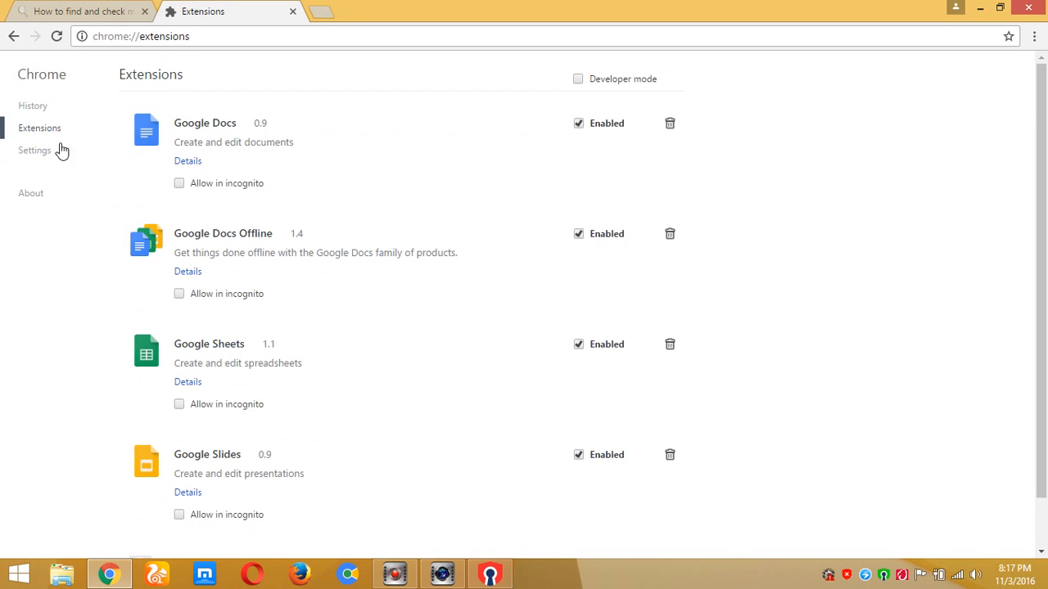
{"action": "scroll", "coordinate": [347, 264], "scroll_direction": "down", "scroll_amount": 2}
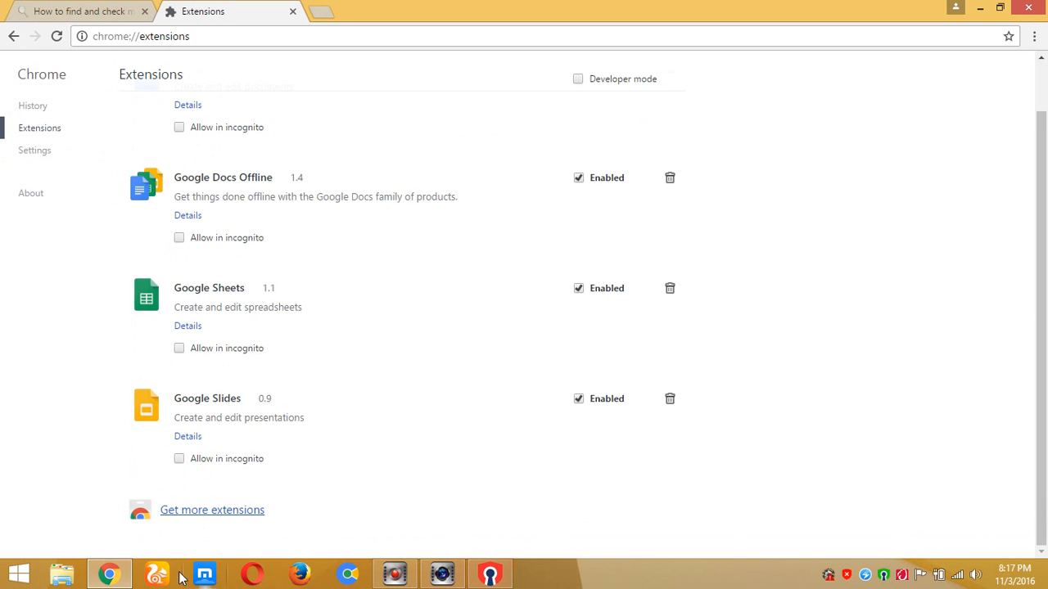
{"action": "left_click", "coordinate": [195, 516]}
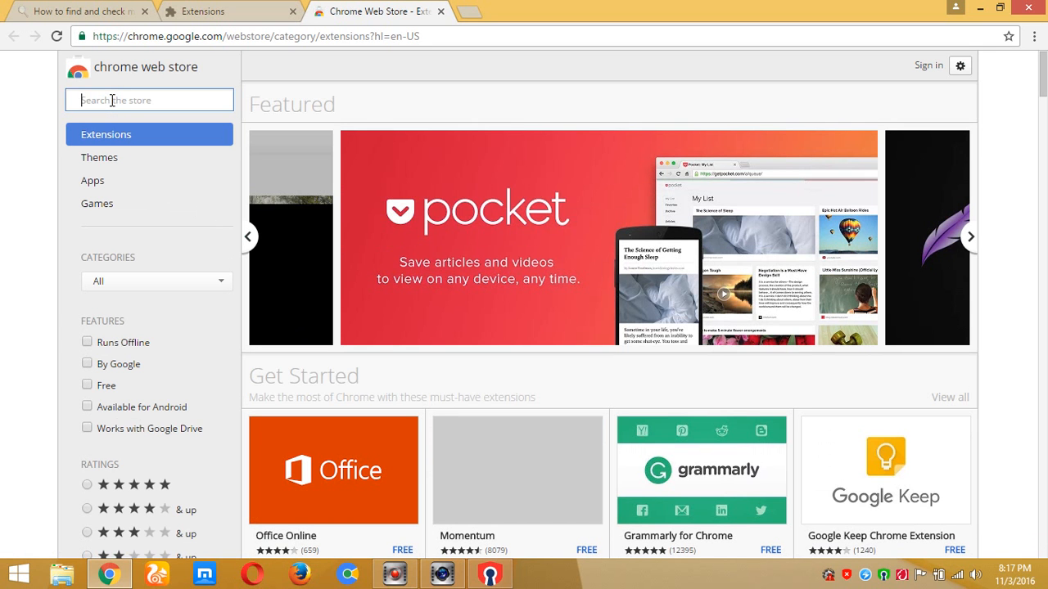
- Search the Chrome Web Store for "webrtc"
{"action": "type", "text": "w"}
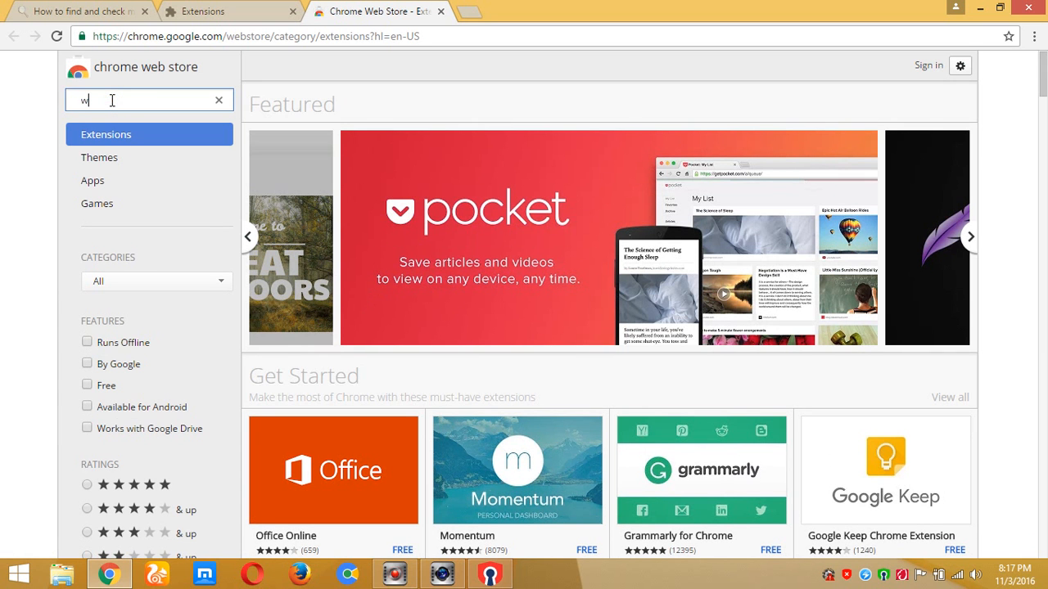
{"action": "type", "text": "eb"}
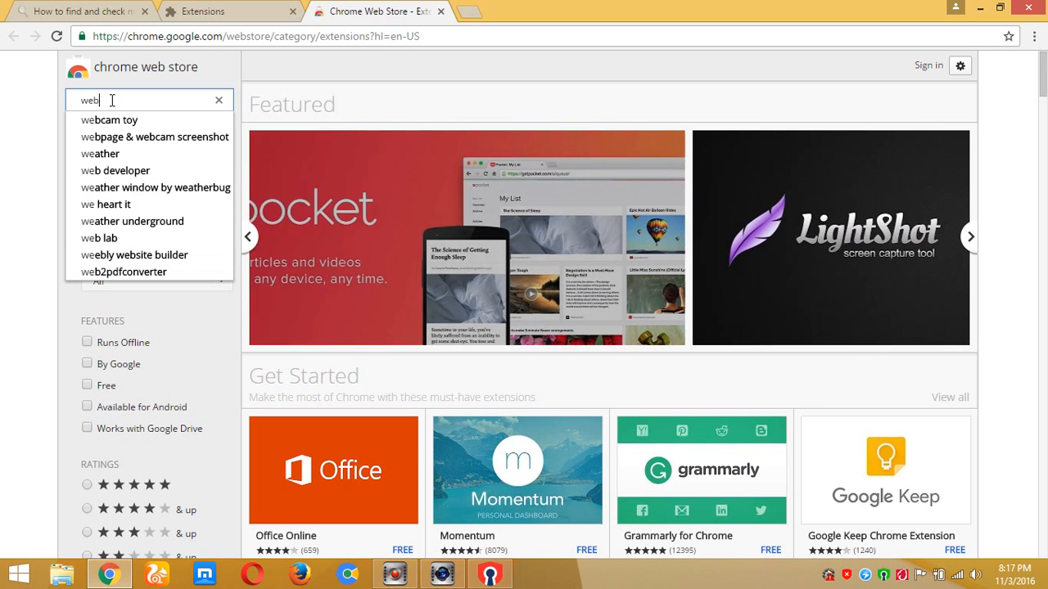
{"action": "type", "text": "rtc"}
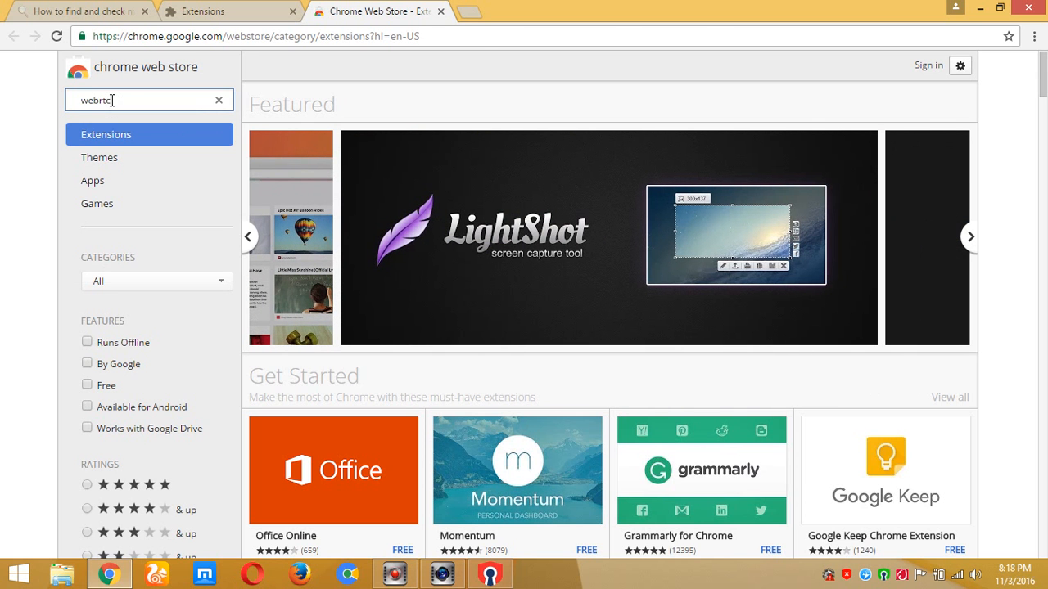
{"action": "key", "text": "Return"}
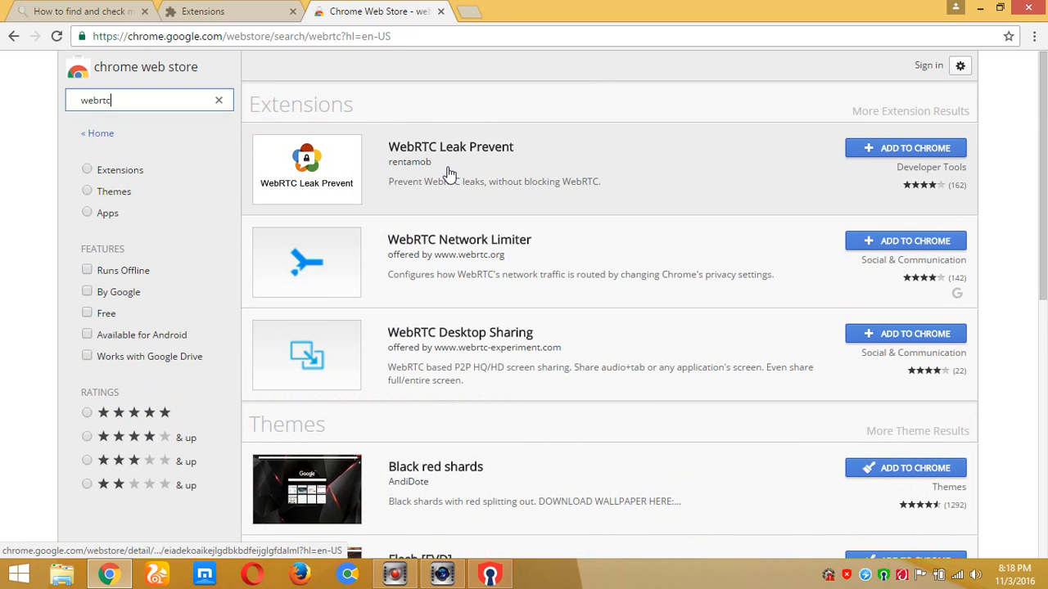
- Add the WebRTC Leak Prevent extension to Chrome, and close its store details page
{"action": "left_click", "coordinate": [900, 154]}
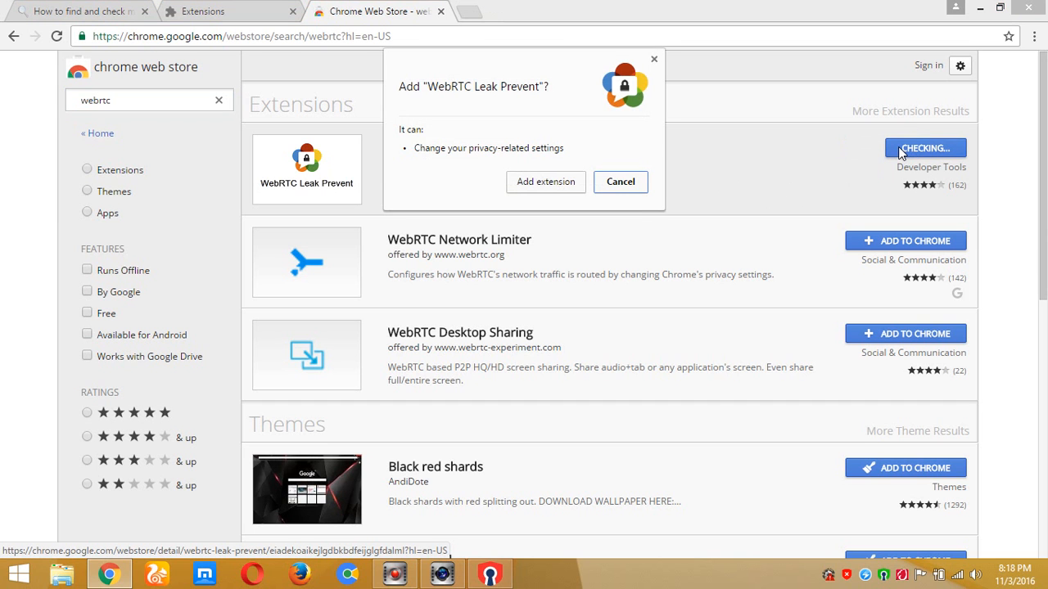
{"action": "left_click", "coordinate": [543, 187]}
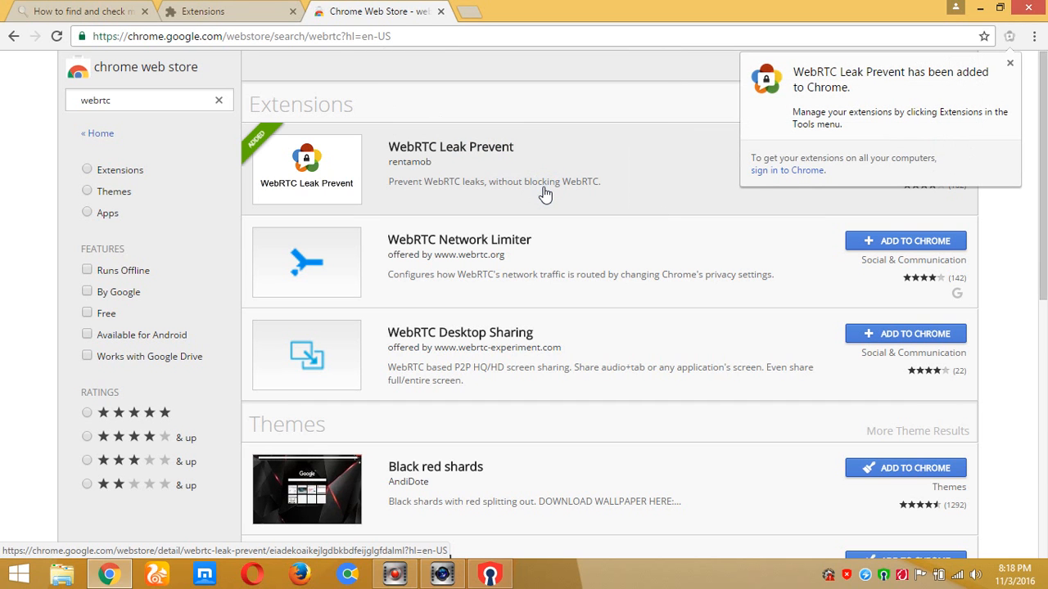
{"action": "left_click", "coordinate": [698, 155]}
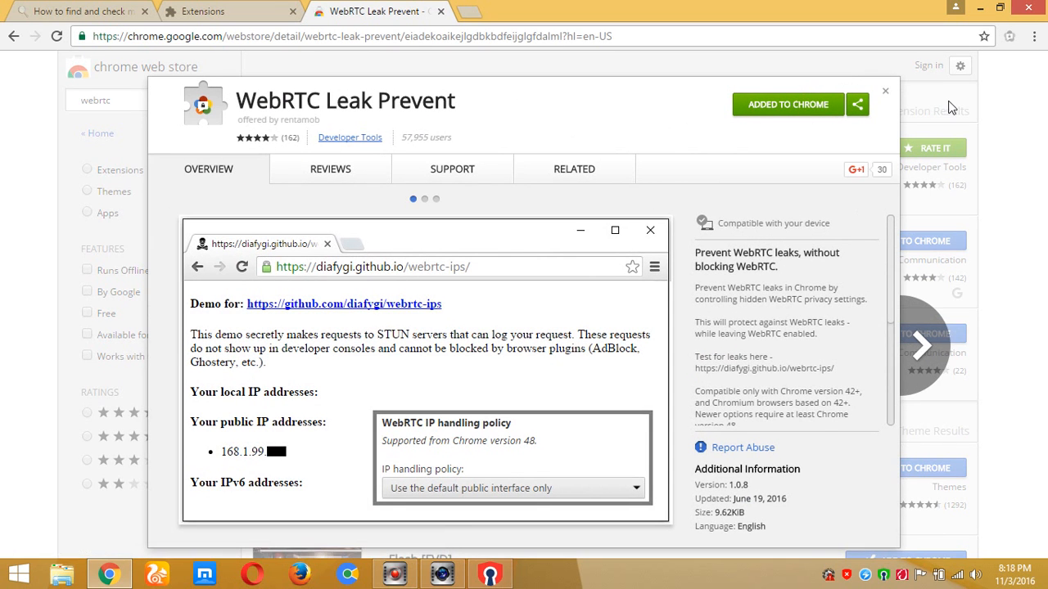
{"action": "left_click", "coordinate": [998, 94]}
- Reload the whoer.net page and review the updated anonymity details
{"action": "left_click", "coordinate": [86, 10]}
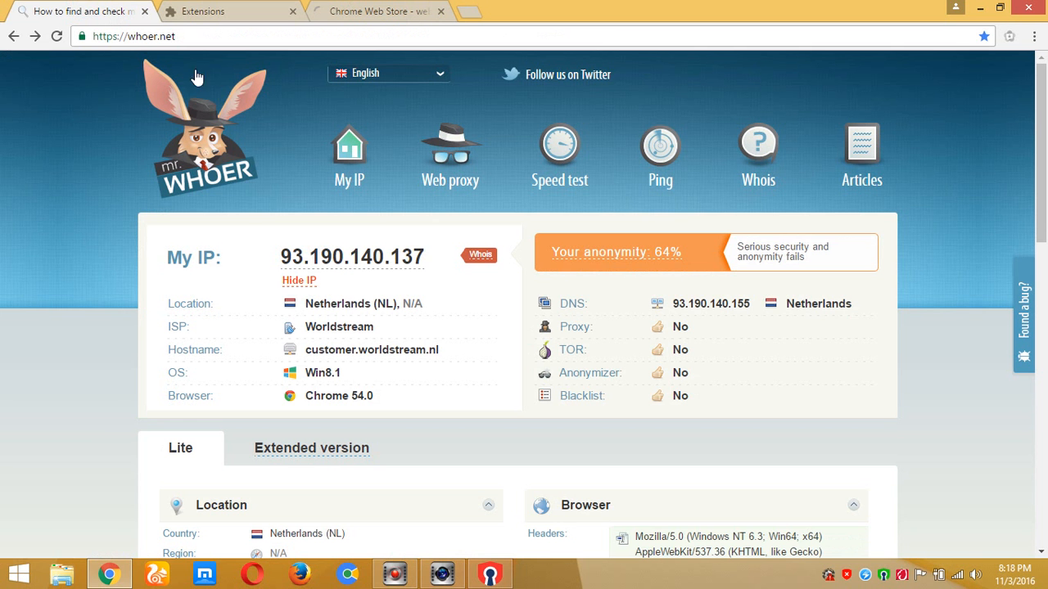
{"action": "left_click", "coordinate": [58, 37]}
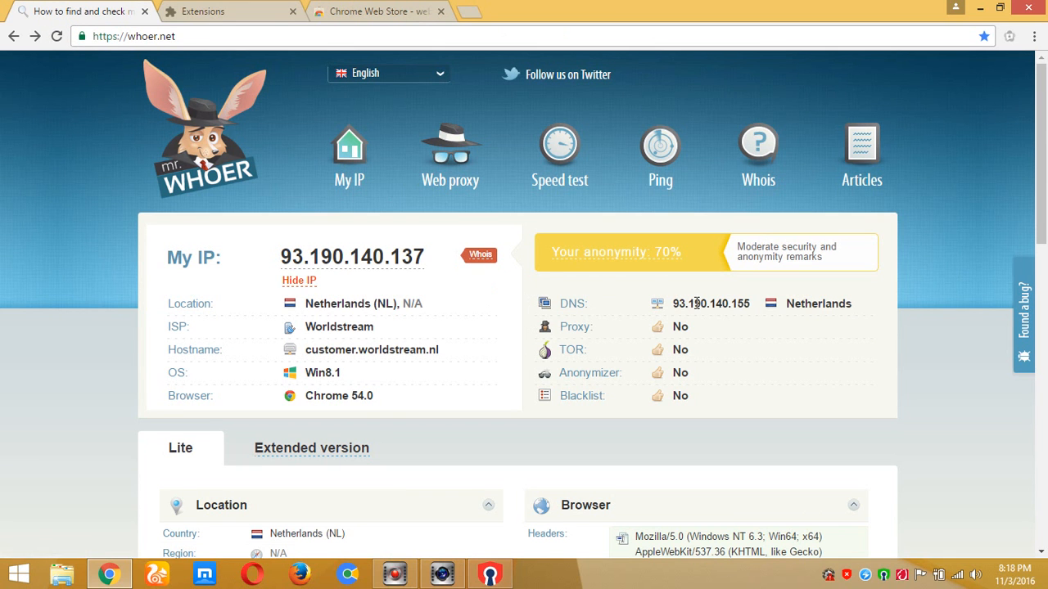
{"action": "left_click", "coordinate": [651, 262]}
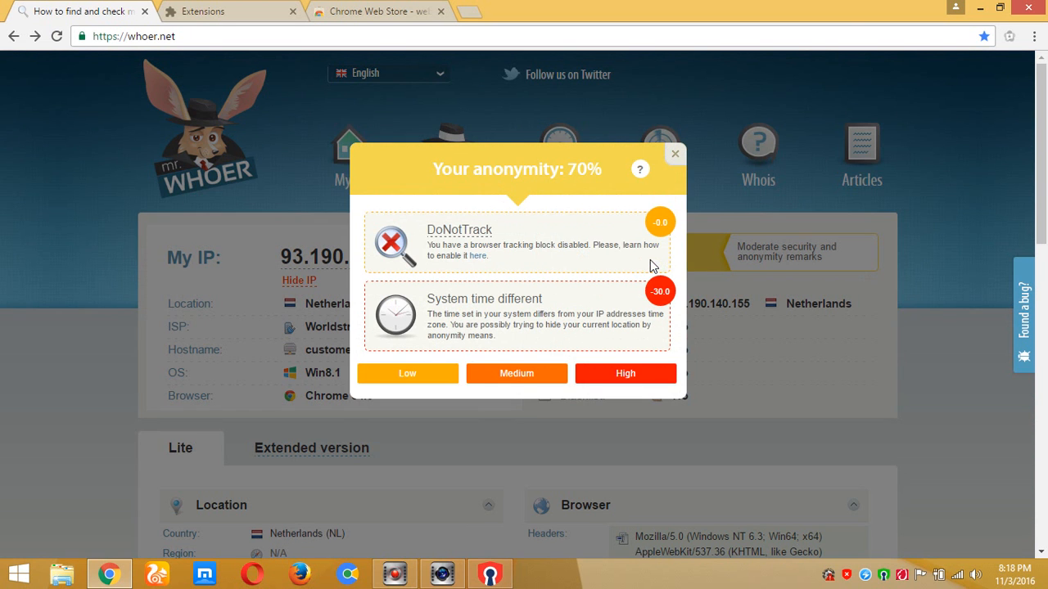
- Close the anonymity details and open the time zone settings from the Windows date and time settings
{"action": "left_click", "coordinate": [981, 430]}
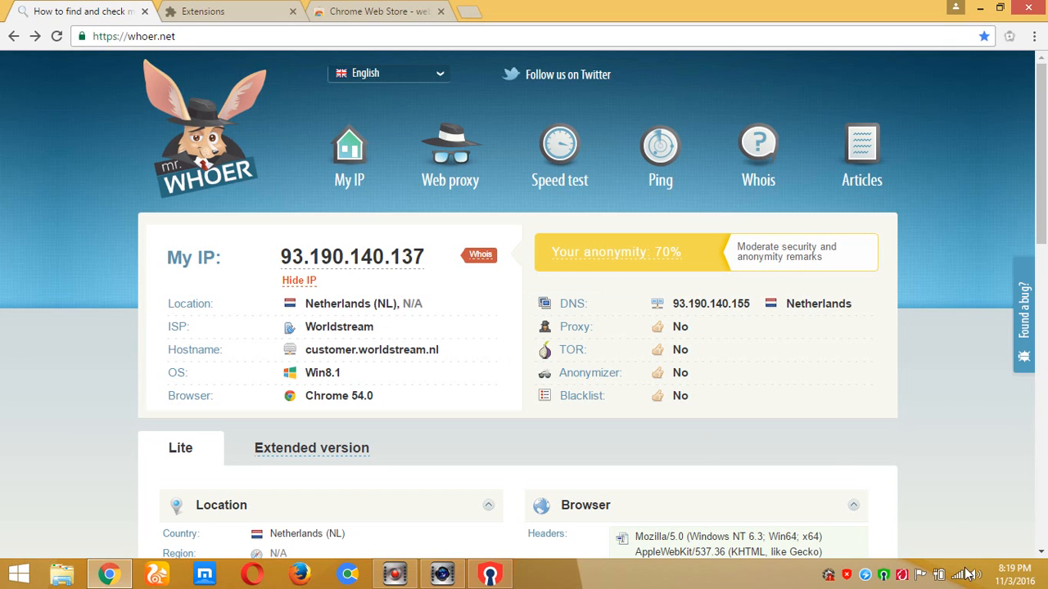
{"action": "left_click", "coordinate": [1005, 579]}
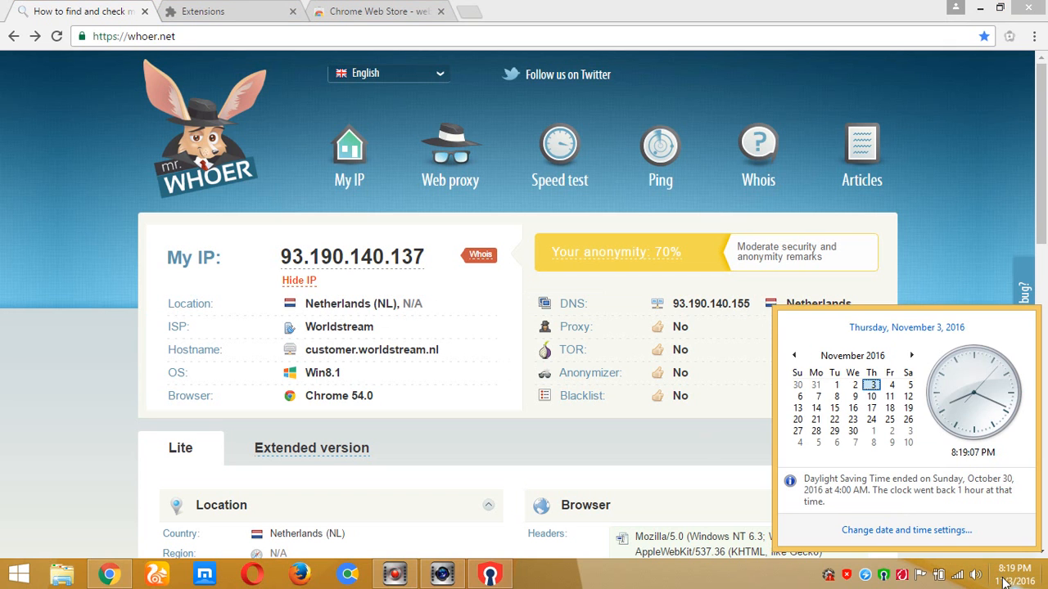
{"action": "left_click", "coordinate": [906, 531]}
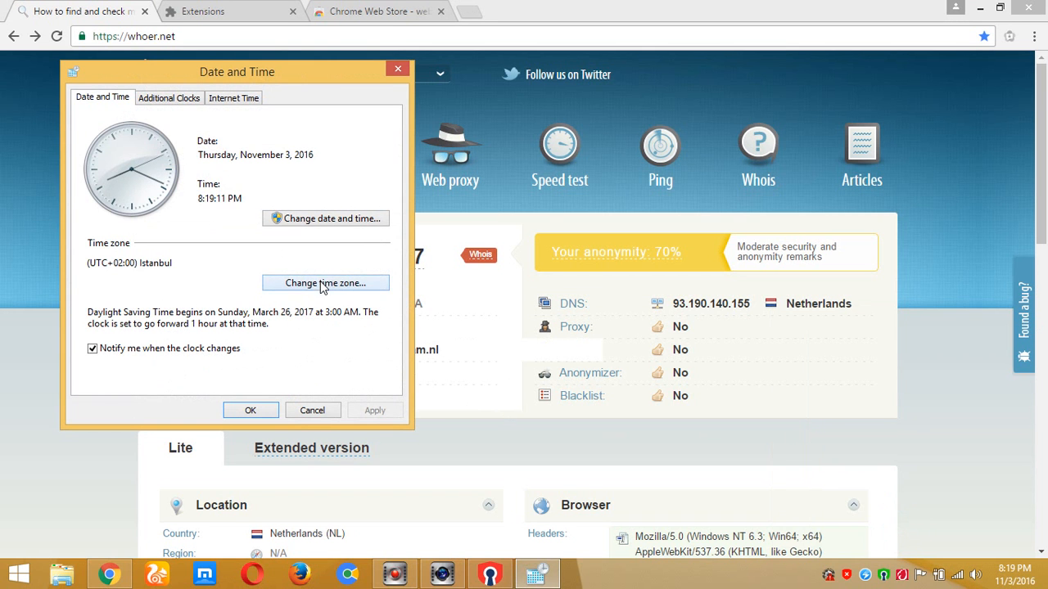
{"action": "left_click", "coordinate": [321, 284]}
- Set the system time zone to (UTC+01:00) Amsterdam, Berlin, Bern, Rome, Stockholm, Vienna and close the date and time settings
{"action": "left_click", "coordinate": [381, 166]}
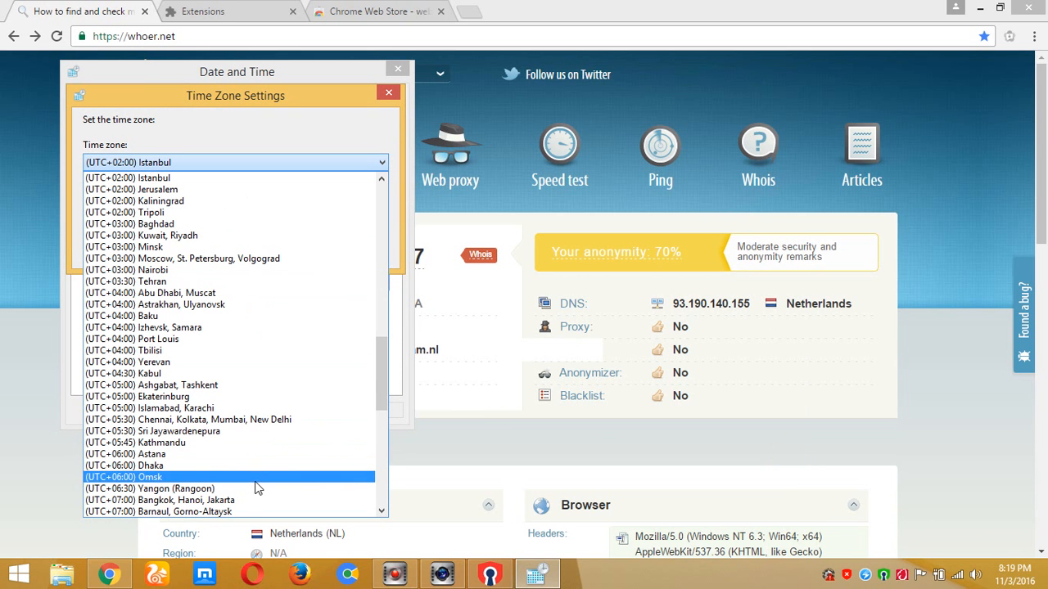
{"action": "left_click_drag", "start_coordinate": [379, 383], "coordinate": [390, 203]}
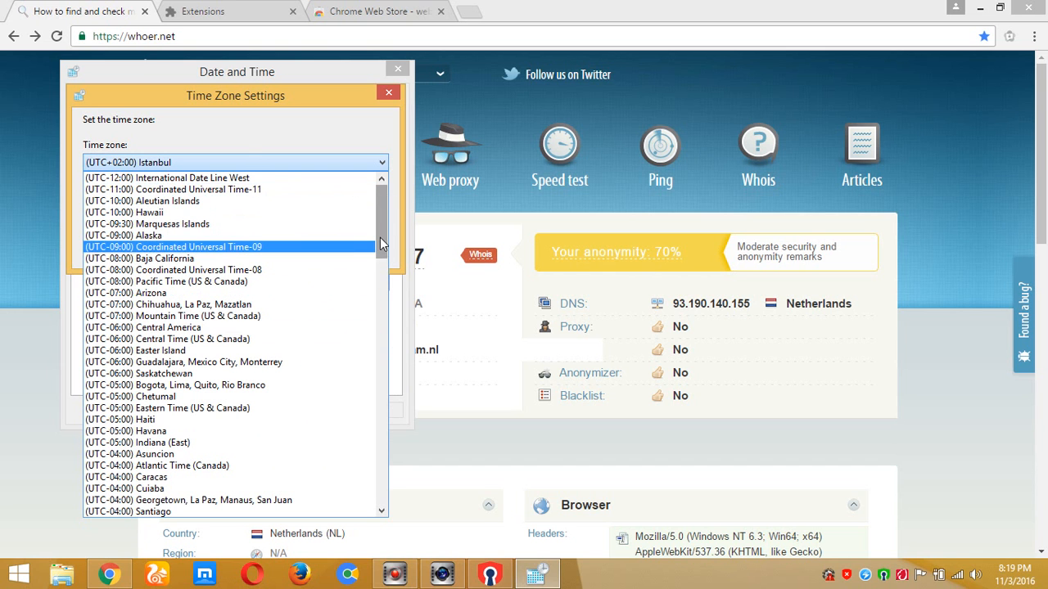
{"action": "left_click_drag", "start_coordinate": [381, 243], "coordinate": [380, 332]}
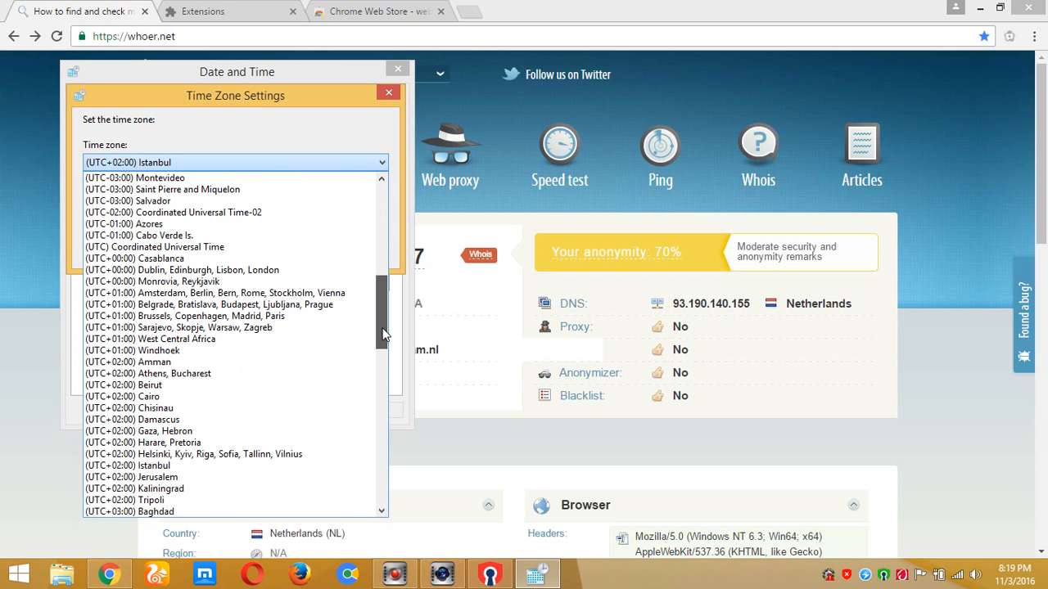
{"action": "left_click", "coordinate": [257, 293]}
{"action": "left_click", "coordinate": [286, 250]}
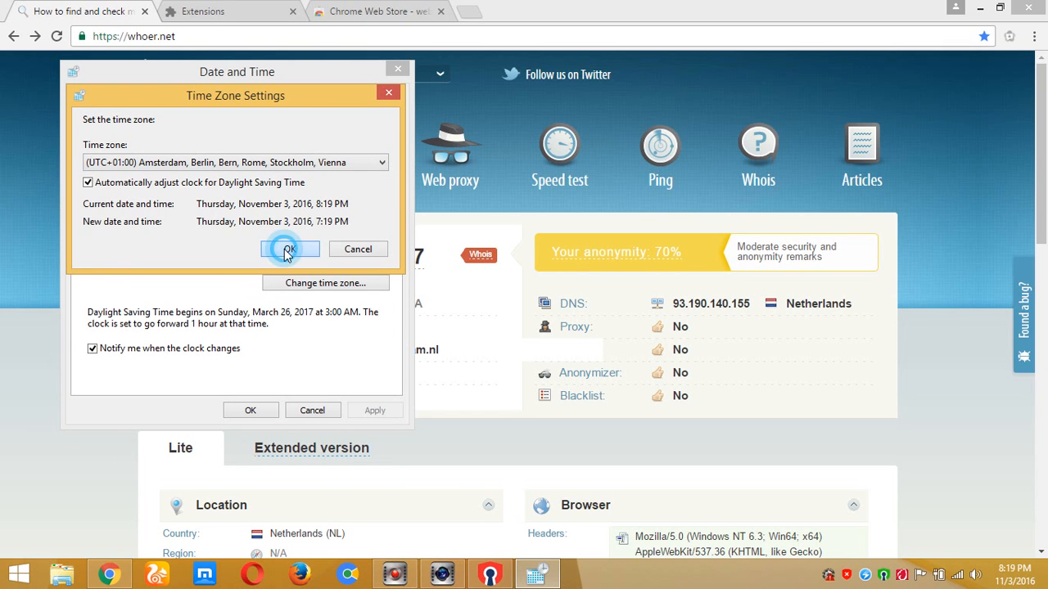
{"action": "left_click", "coordinate": [253, 410]}
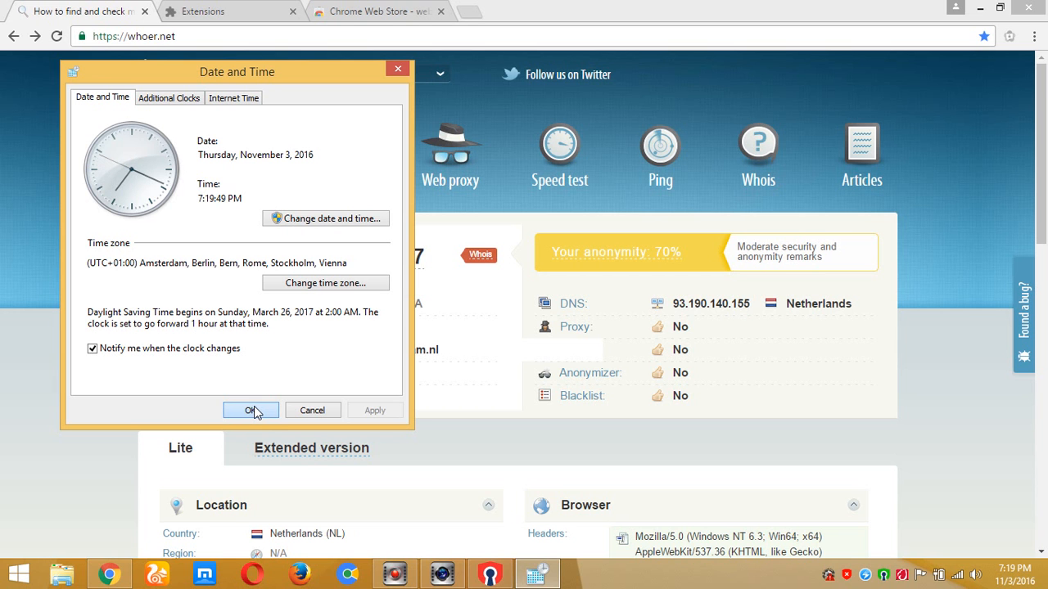
{"action": "left_click", "coordinate": [251, 410]}
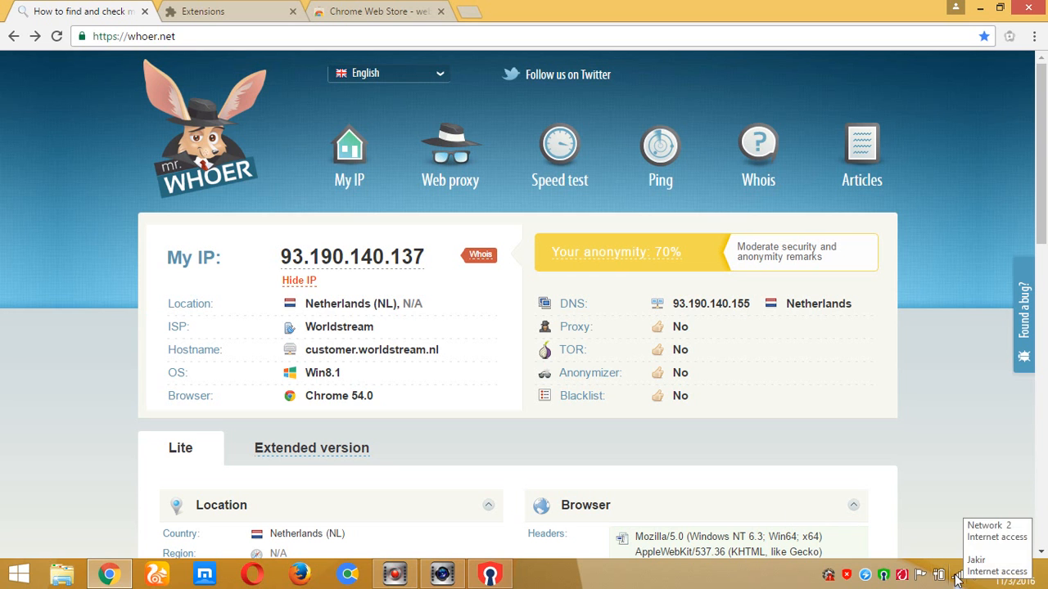
- Reload the whoer.net page to recheck the anonymity score with the new time zone
{"action": "left_click", "coordinate": [58, 37]}
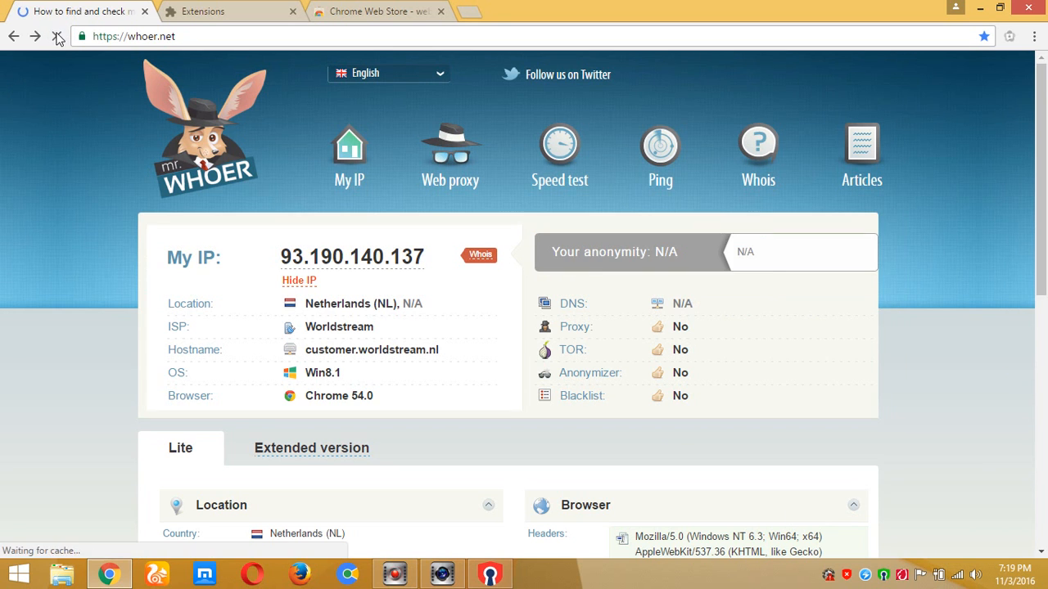